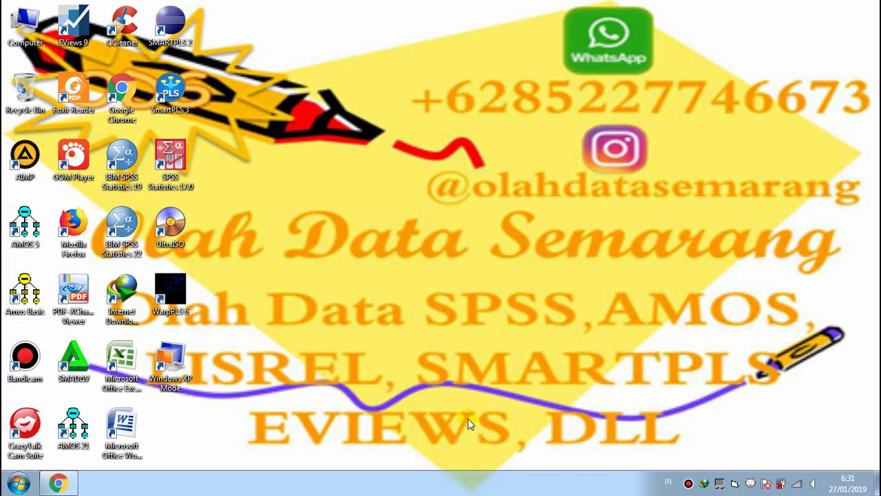
# - Open Windows Explorer in a maximized window, show drive Data User 2 (E:), and widen its Name column
pyautogui.rightClick(28, 486)
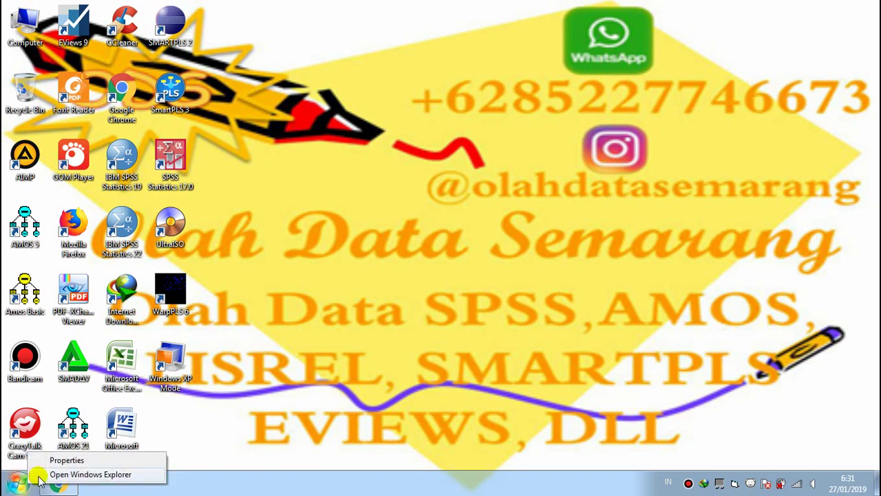
pyautogui.click(41, 477)
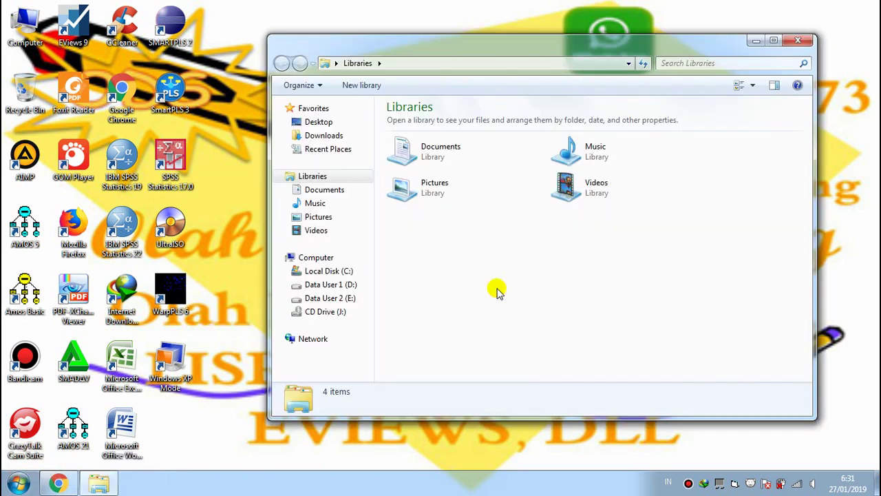
pyautogui.click(774, 43)
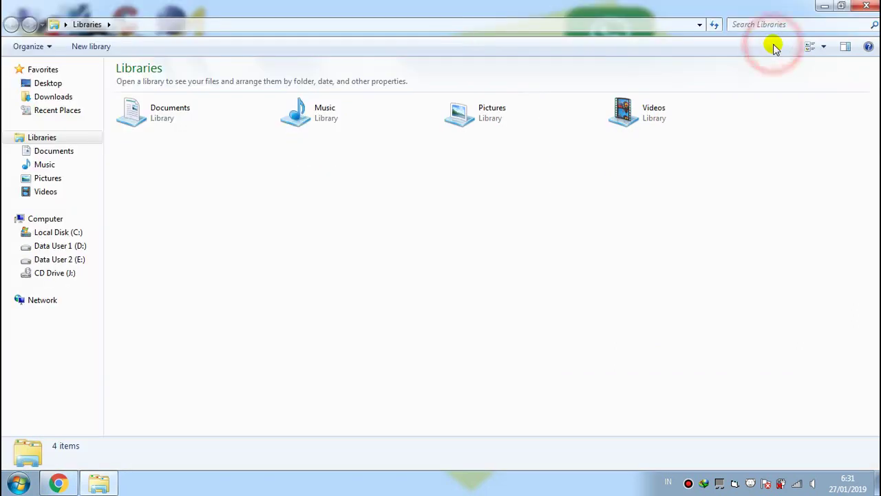
pyautogui.click(89, 262)
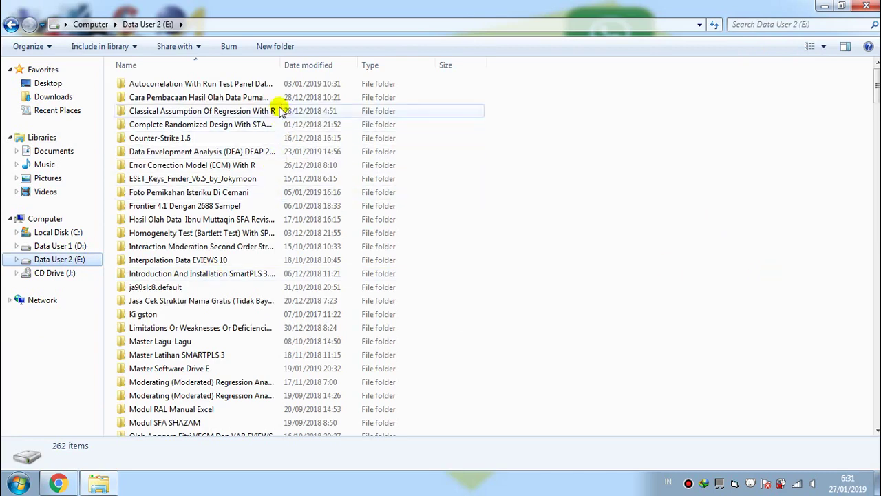
pyautogui.moveTo(281, 65); pyautogui.dragTo(449, 76)
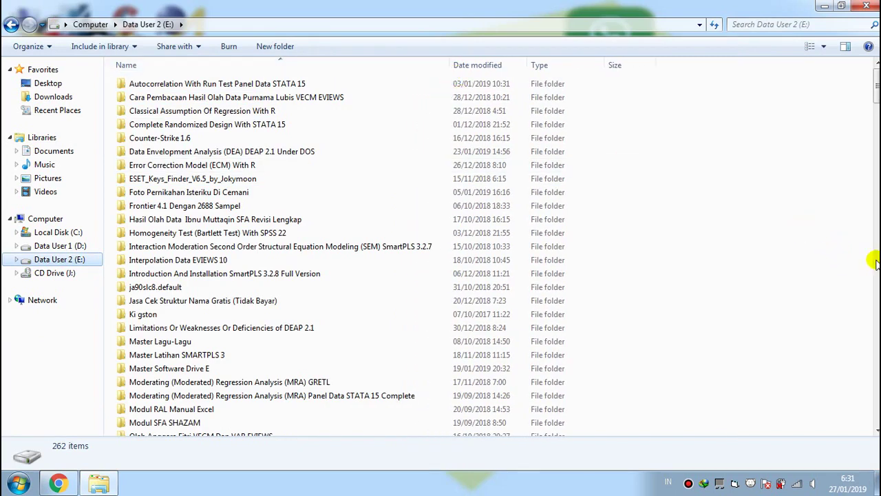
# - Find and open the folder "Tutorial DEAP 2.1 In Windows (Win4Deap 2)" on drive E:
pyautogui.click(876, 430)
pyautogui.click(875, 429)
pyautogui.click(876, 430)
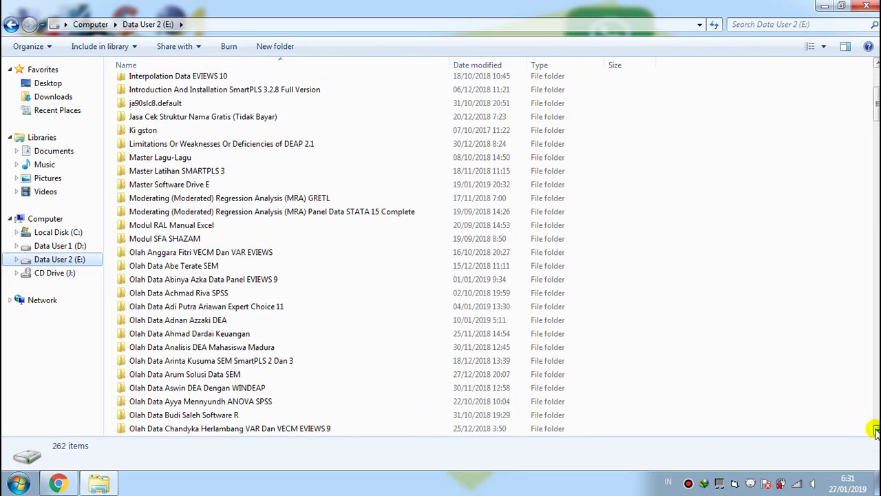
pyautogui.moveTo(876, 429); pyautogui.dragTo(876, 429)
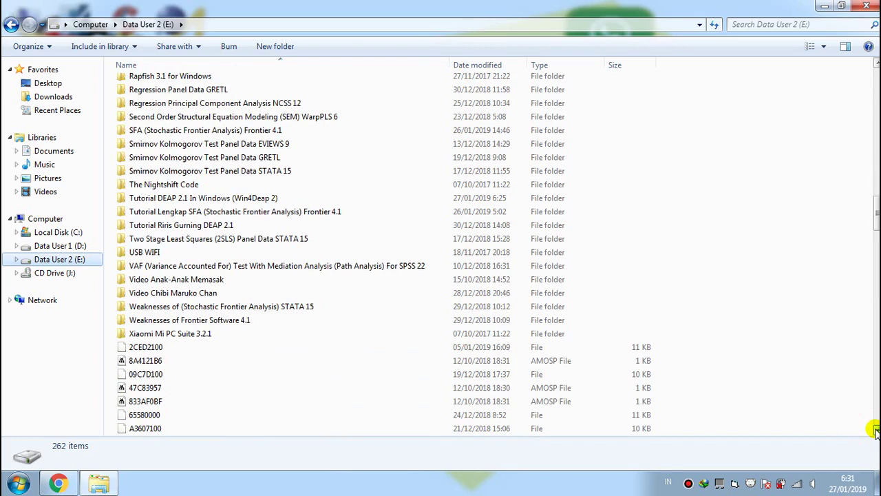
pyautogui.click(260, 198)
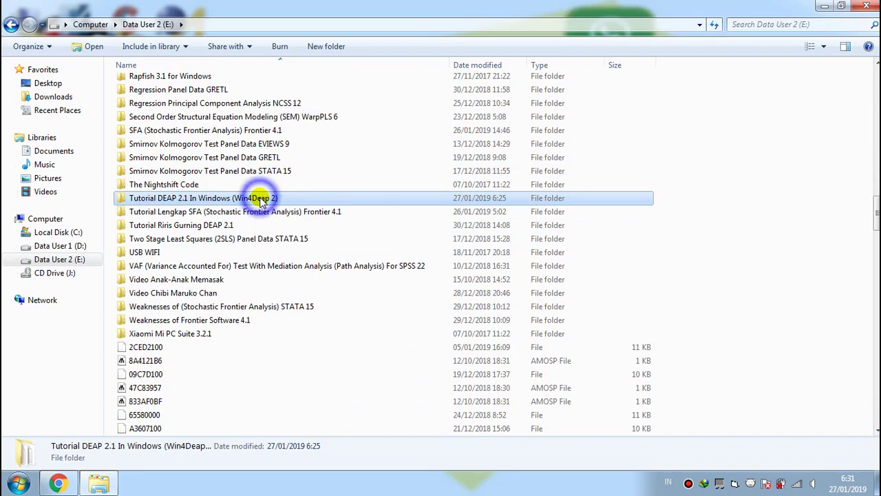
pyautogui.rightClick(260, 198)
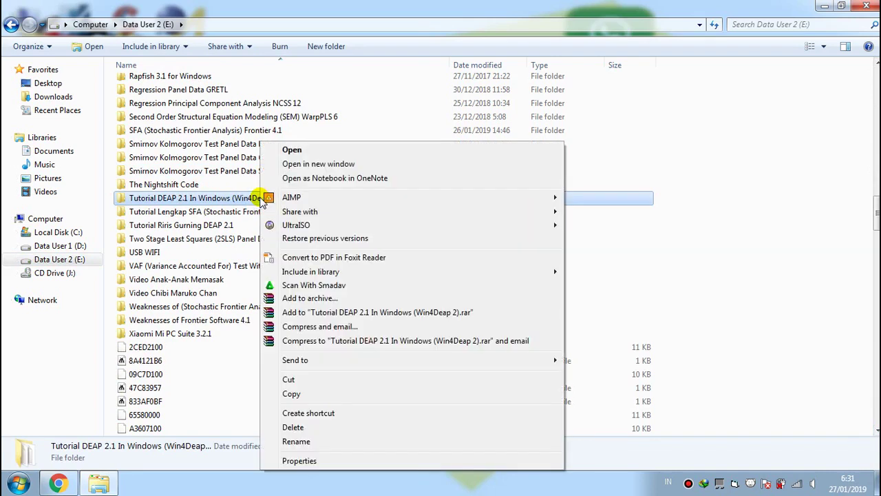
pyautogui.click(295, 153)
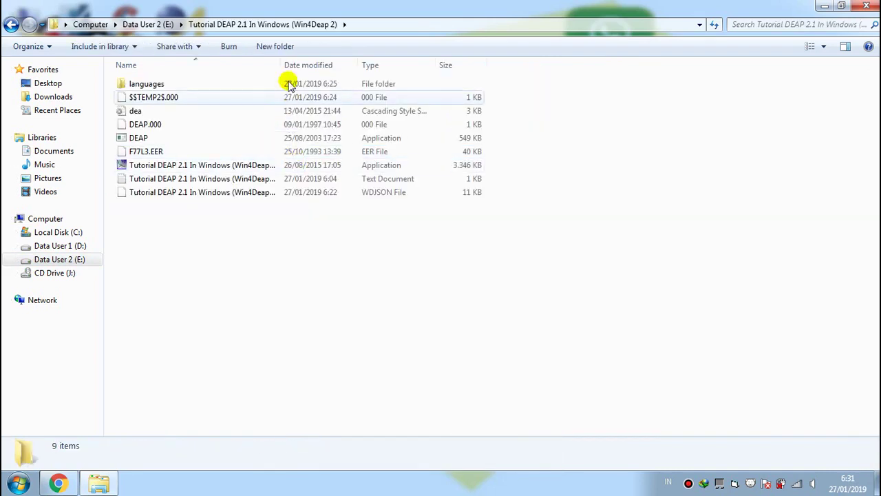
# - Launch the "Tutorial DEAP 2.1 In Windows (Win4Deap 2)" application, dismiss its new project setup, and maximize the Win4Deap 2 window
pyautogui.moveTo(279, 65); pyautogui.dragTo(343, 64)
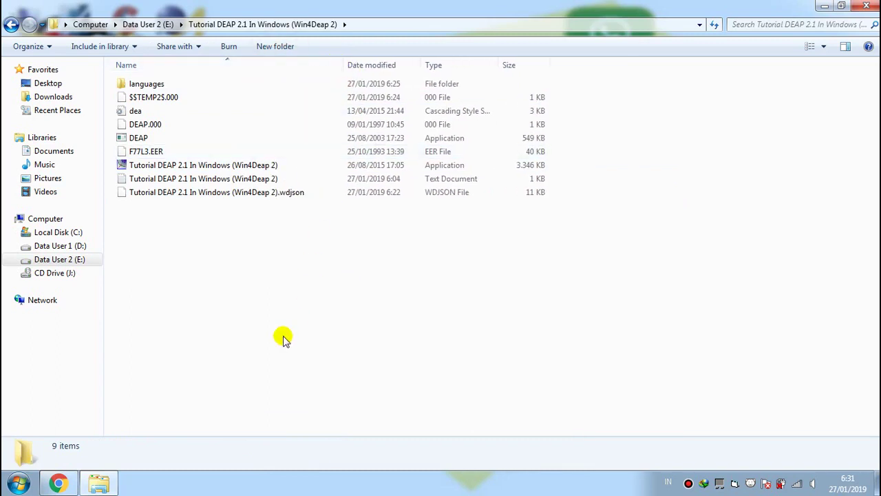
pyautogui.click(233, 170)
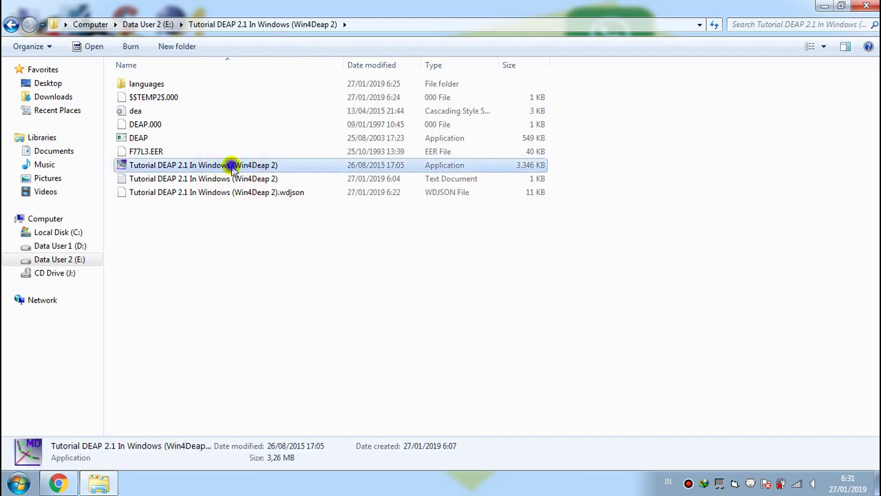
pyautogui.rightClick(233, 169)
pyautogui.click(242, 172)
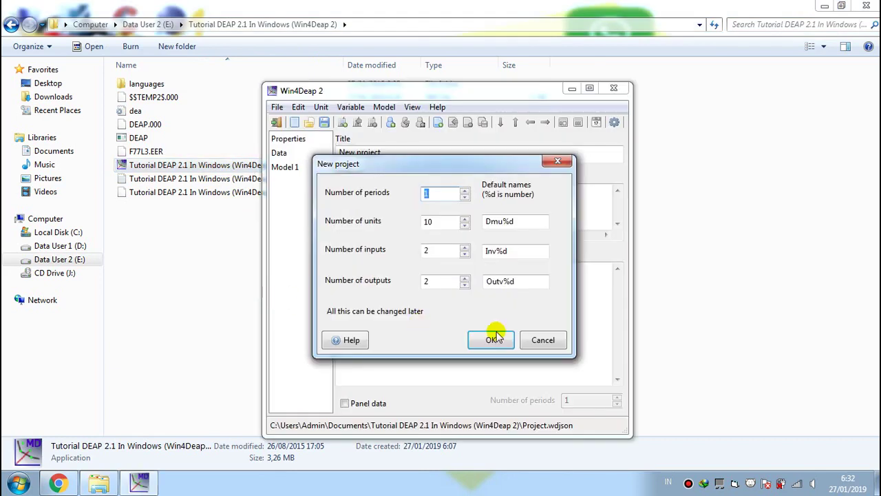
pyautogui.click(542, 339)
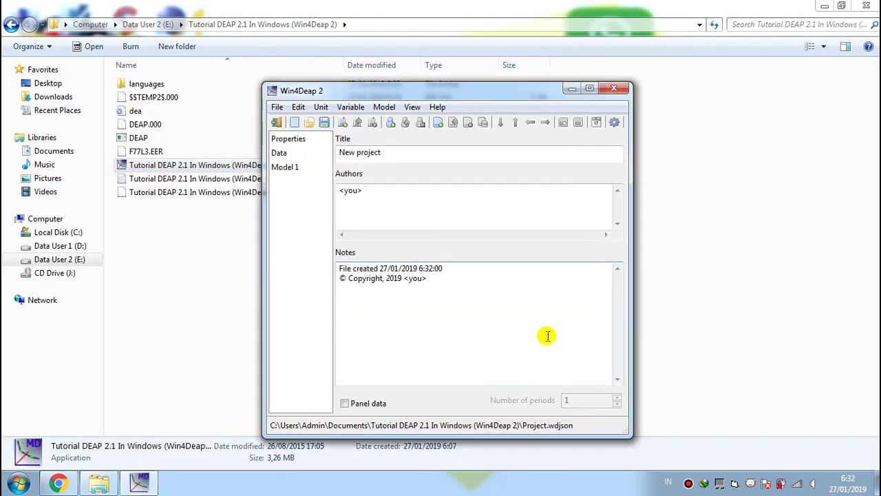
pyautogui.click(590, 90)
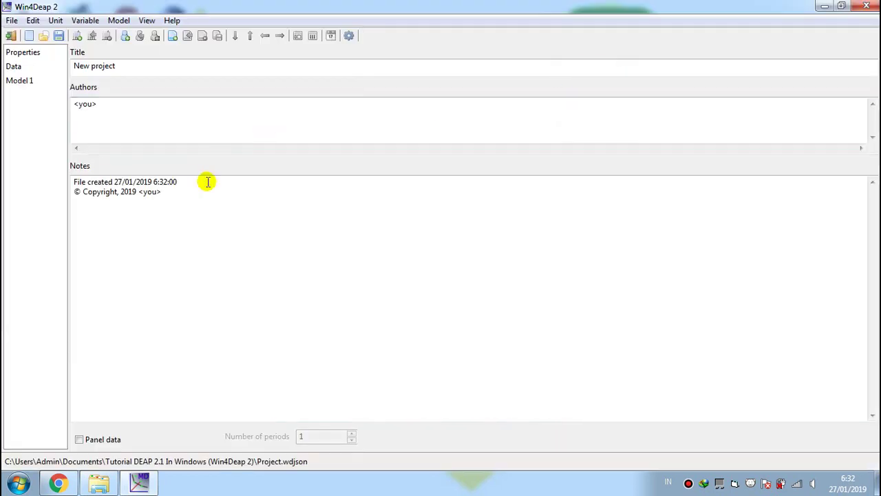
# - Start opening an existing project file and browse to drive Data User 2 (E:)
pyautogui.click(11, 20)
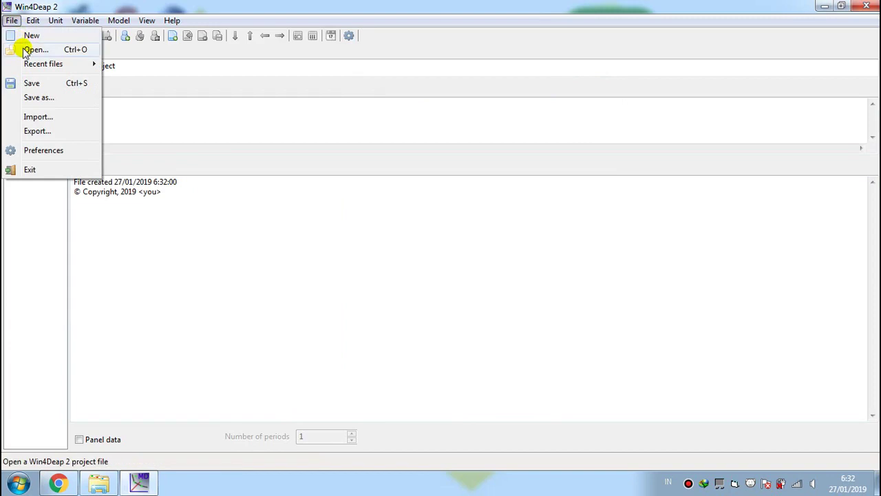
pyautogui.click(59, 54)
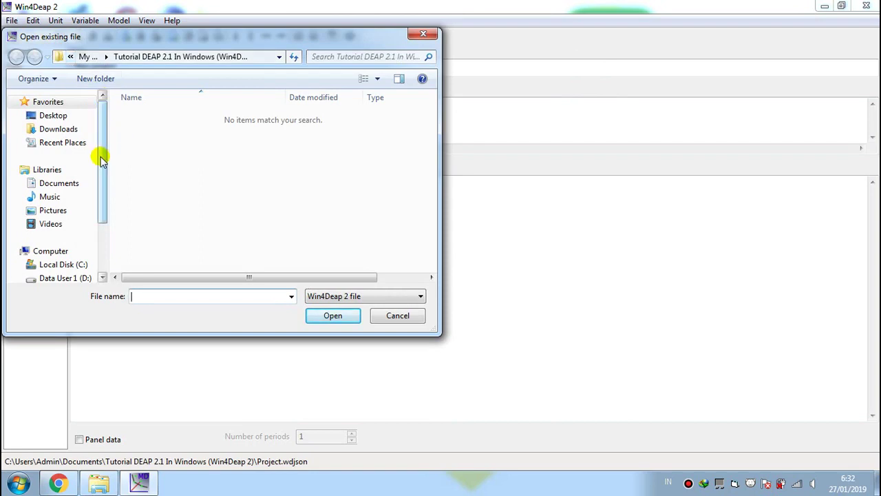
pyautogui.moveTo(102, 175); pyautogui.dragTo(100, 236)
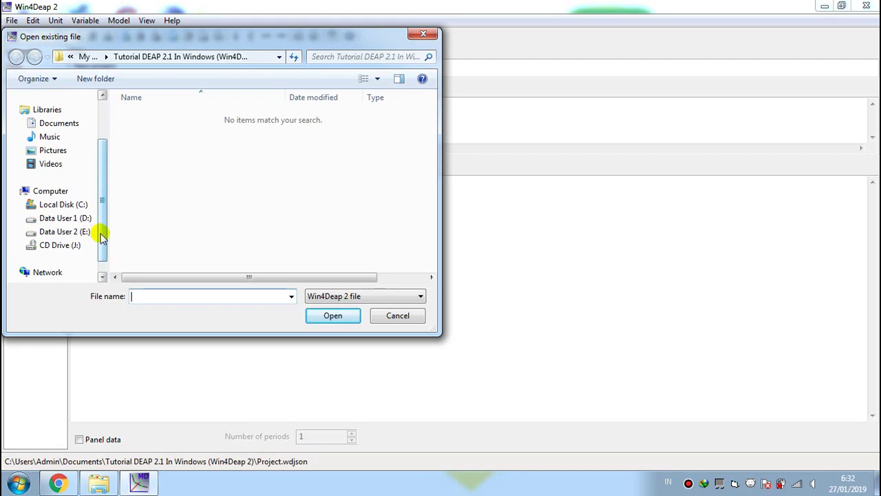
pyautogui.click(102, 277)
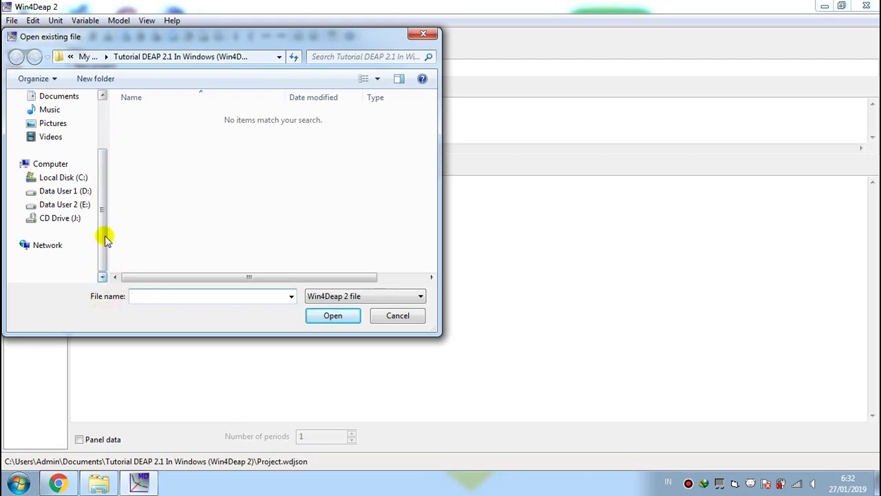
pyautogui.click(88, 205)
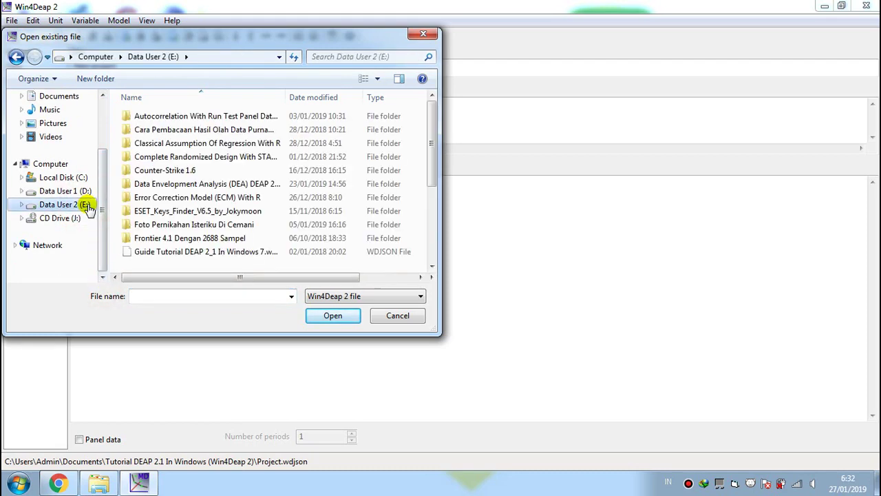
# - Open the project "Tutorial DEAP 2.1 In Windows (Win4Deap 2).wdjson" from the folder "Tutorial DEAP 2.1 In Windows (Win4Deap 2)"
pyautogui.moveTo(287, 99); pyautogui.dragTo(389, 98)
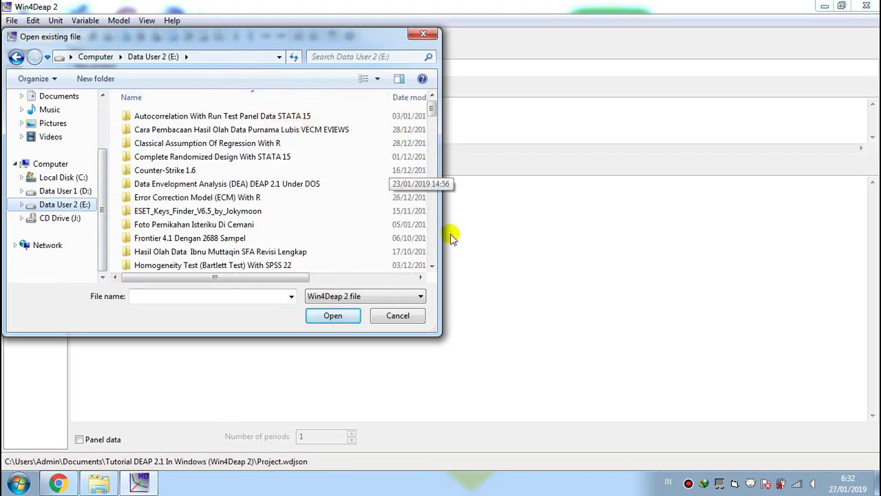
pyautogui.click(432, 265)
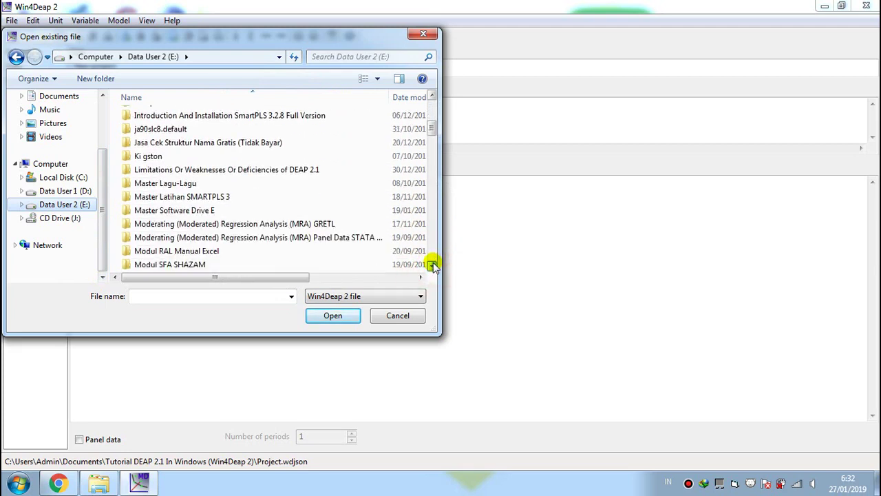
pyautogui.moveTo(432, 265); pyautogui.dragTo(433, 265)
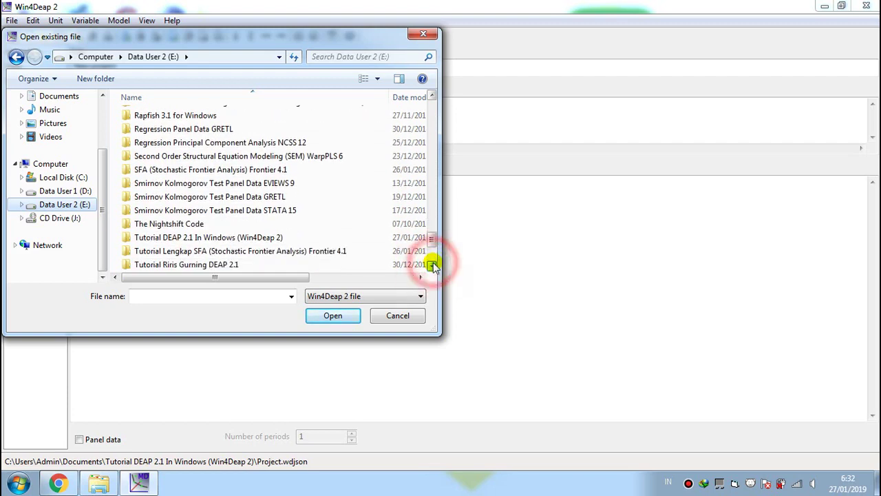
pyautogui.click(298, 239)
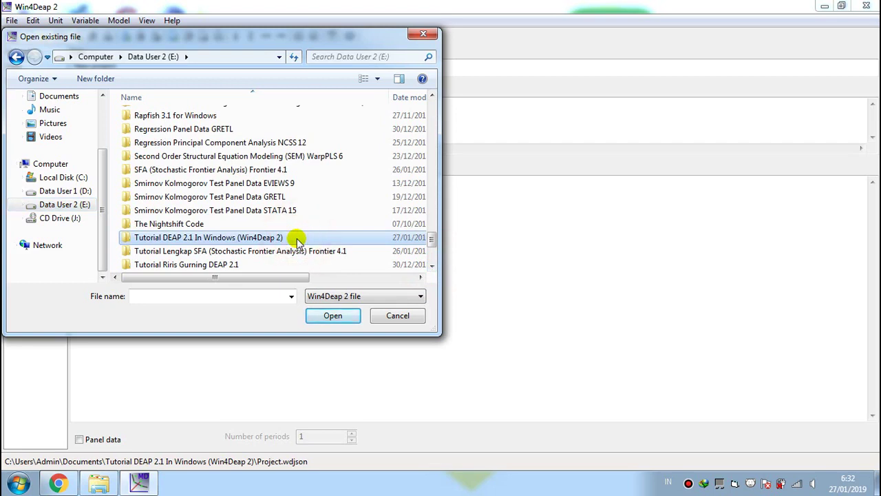
pyautogui.click(327, 313)
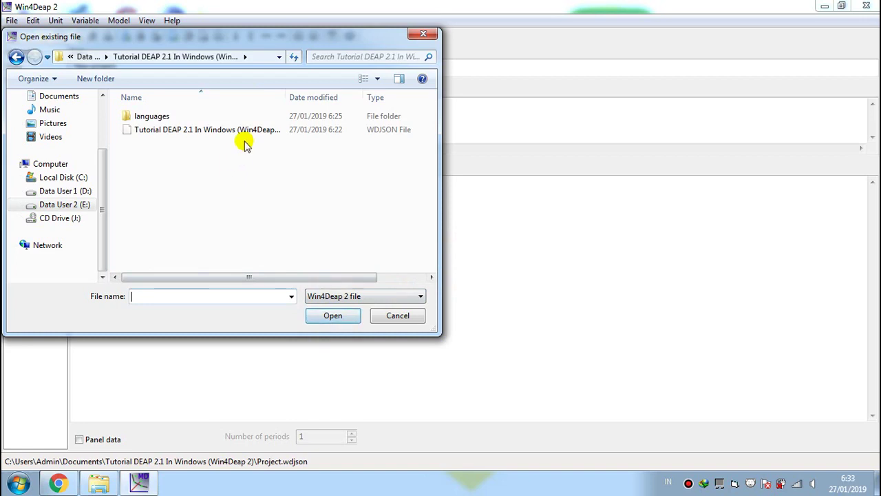
pyautogui.moveTo(288, 97); pyautogui.dragTo(337, 97)
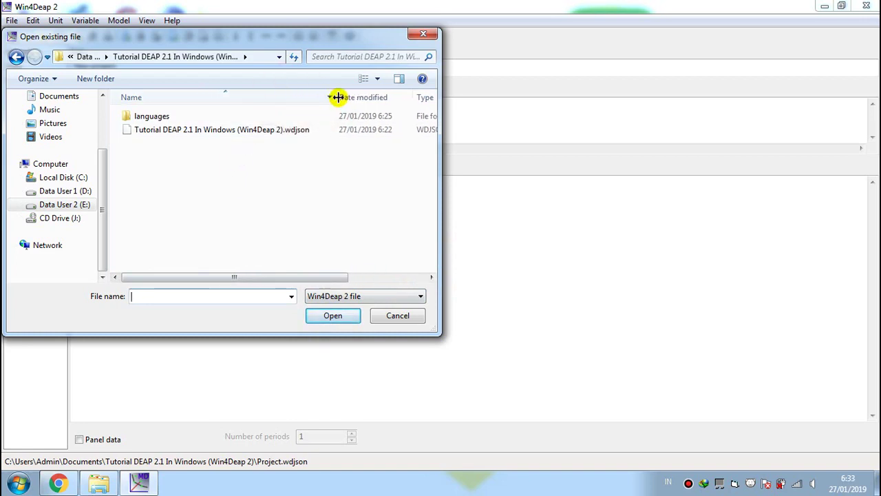
pyautogui.click(285, 129)
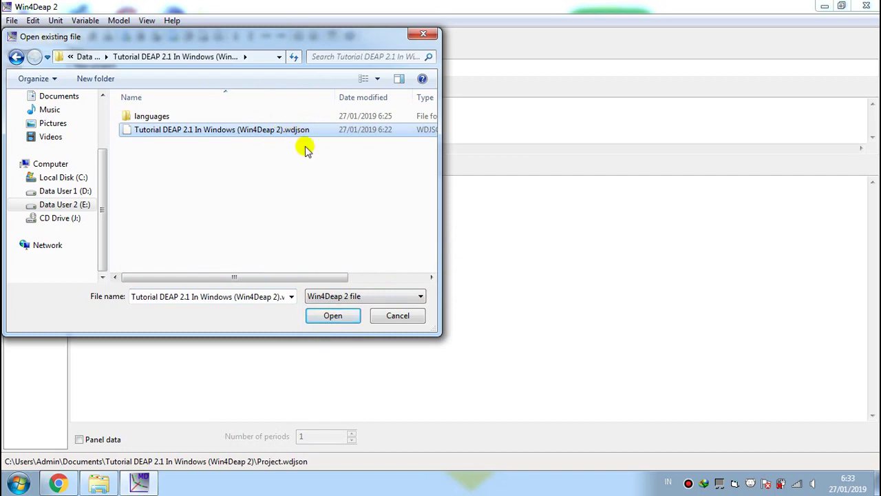
pyautogui.click(345, 318)
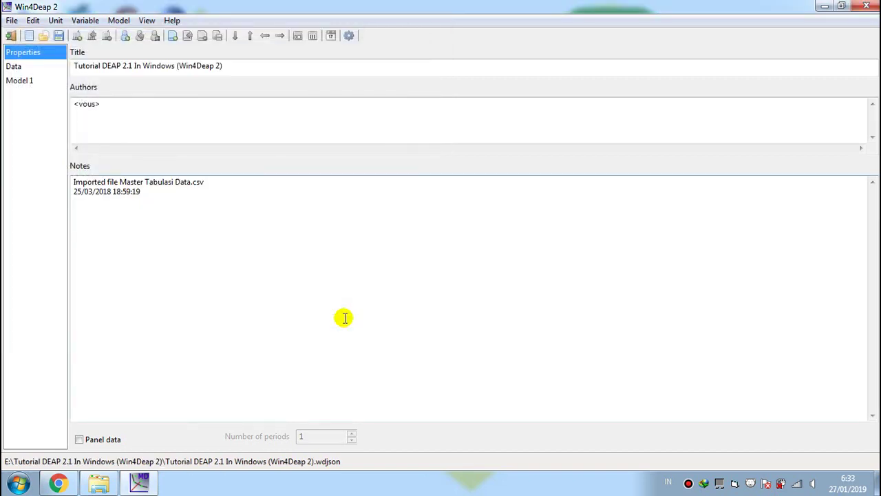
# - Examine the project's data table of output and input values for all DMUs, from the first row to the last
pyautogui.click(17, 68)
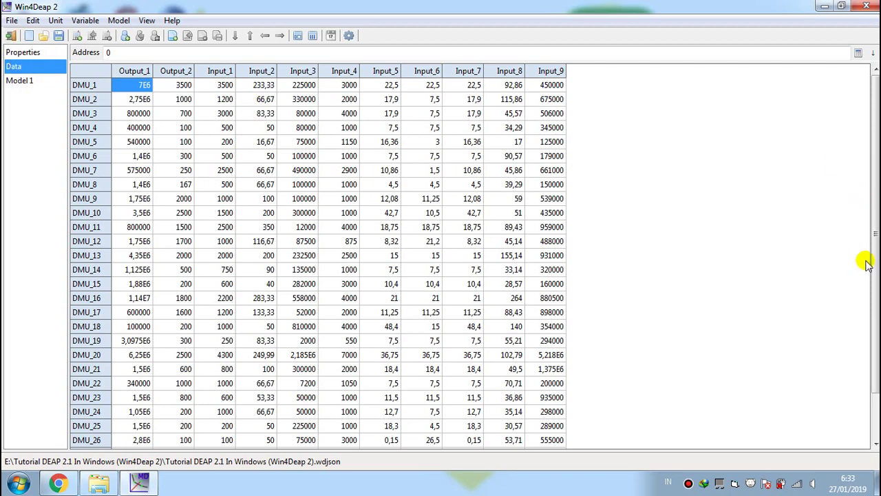
pyautogui.click(874, 444)
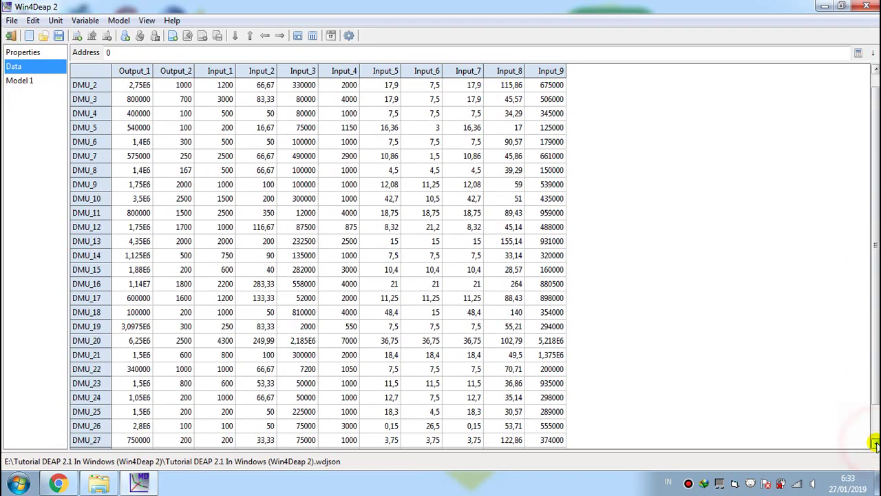
pyautogui.click(874, 444)
pyautogui.click(874, 444)
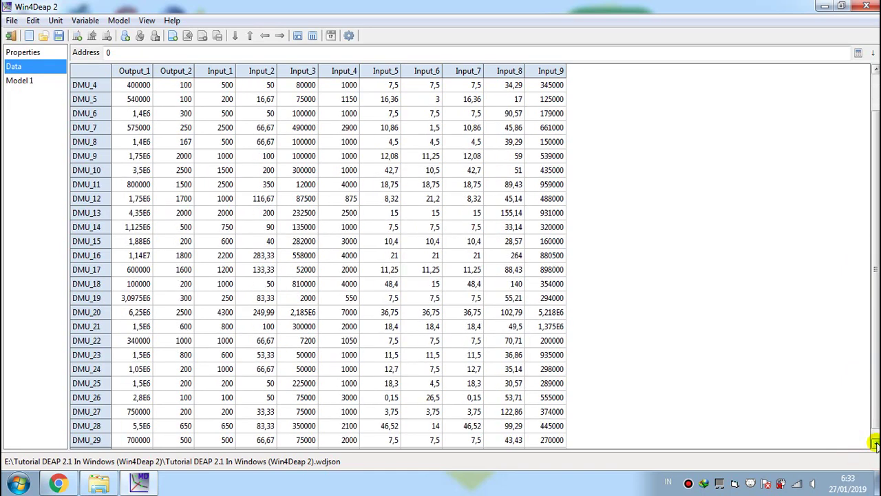
pyautogui.click(874, 444)
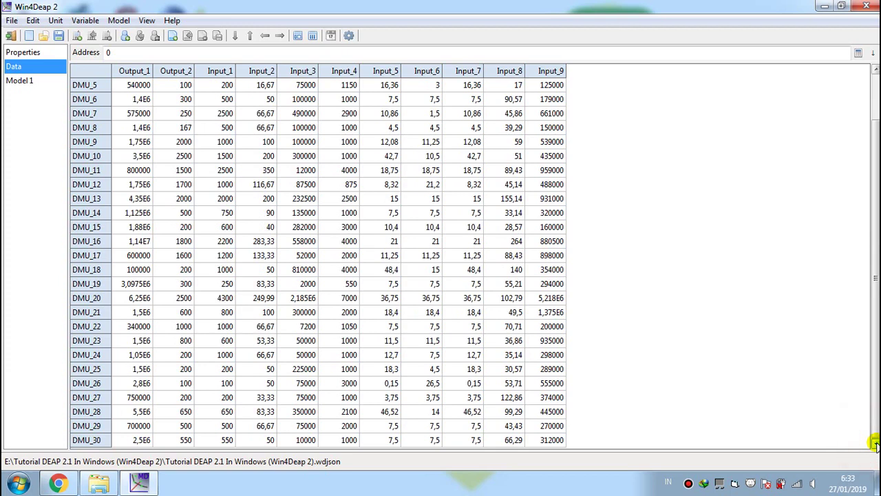
pyautogui.click(874, 71)
pyautogui.click(874, 71)
pyautogui.click(874, 71)
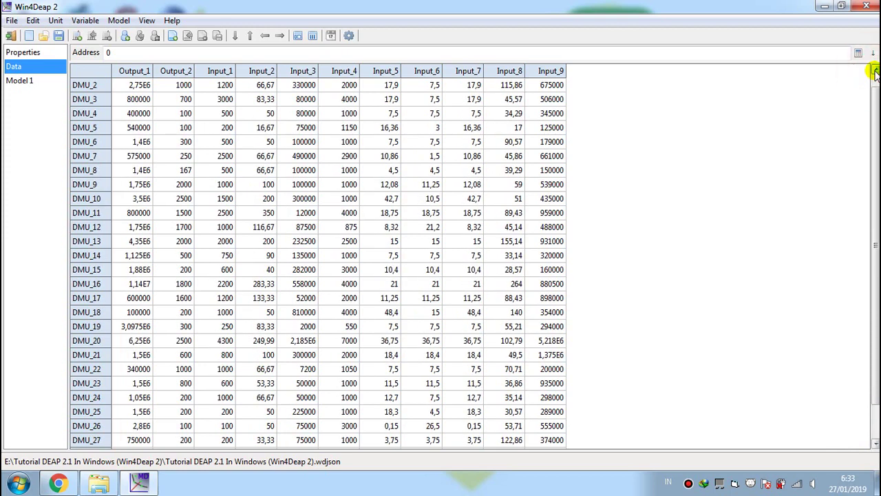
pyautogui.click(874, 71)
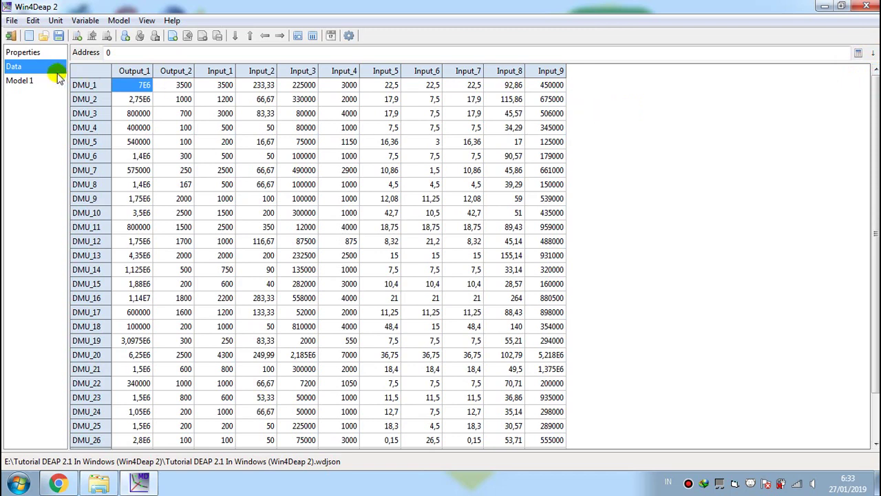
# - Review Model 1's description, input orientation, constant returns to scale, DEA (multi-stage) method, period, full report and automatic calculation settings
pyautogui.click(28, 82)
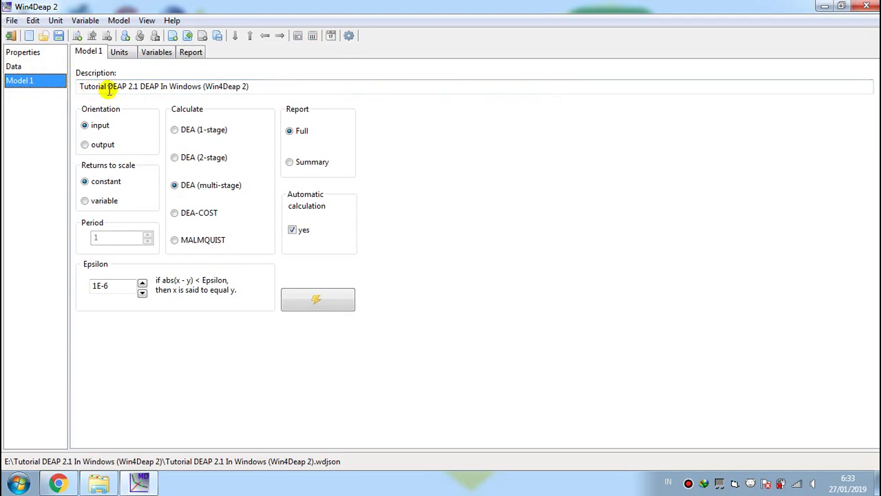
pyautogui.click(274, 88)
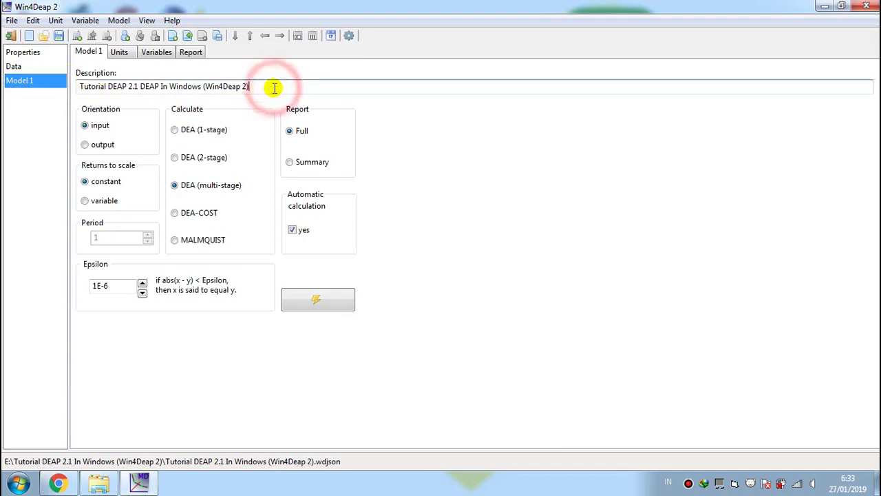
pyautogui.click(118, 128)
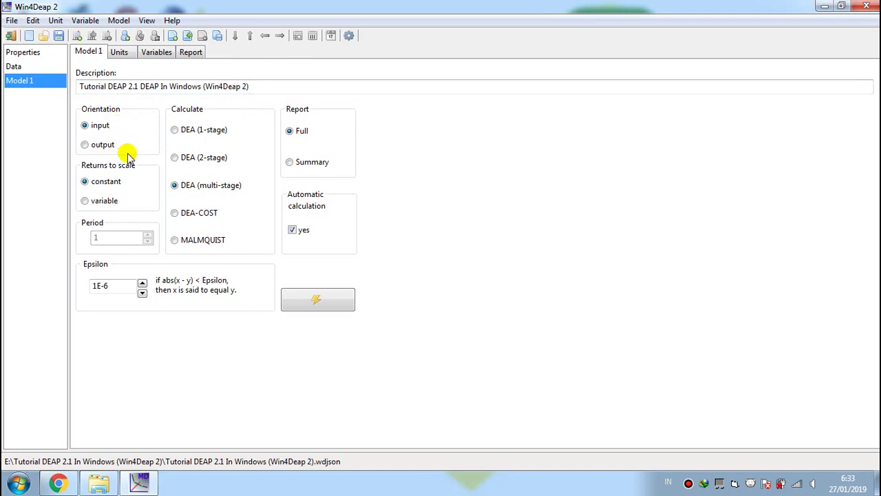
pyautogui.click(130, 184)
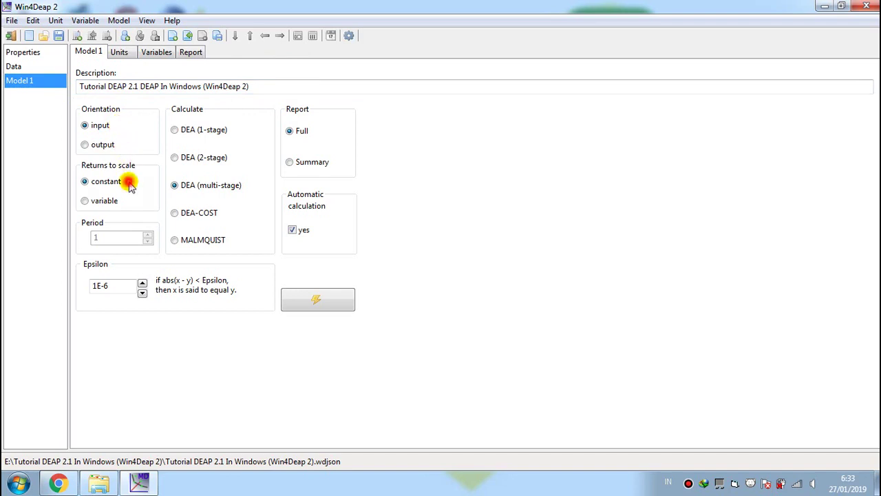
pyautogui.click(251, 188)
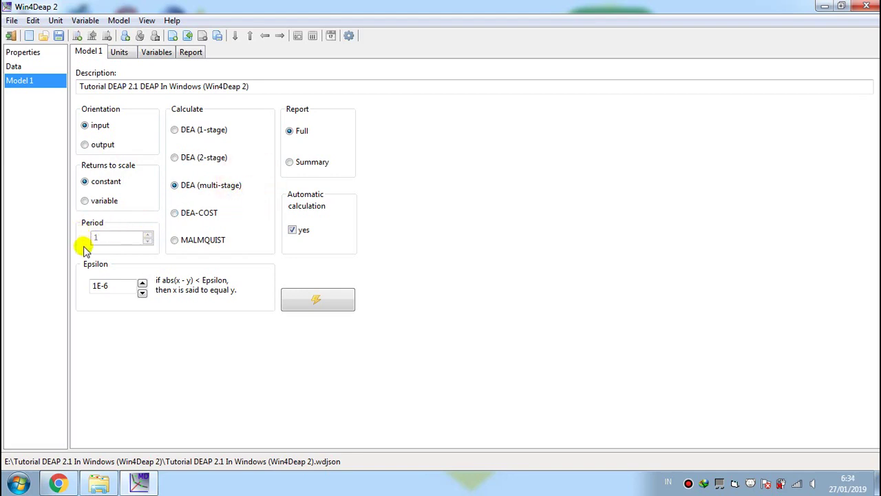
pyautogui.click(151, 234)
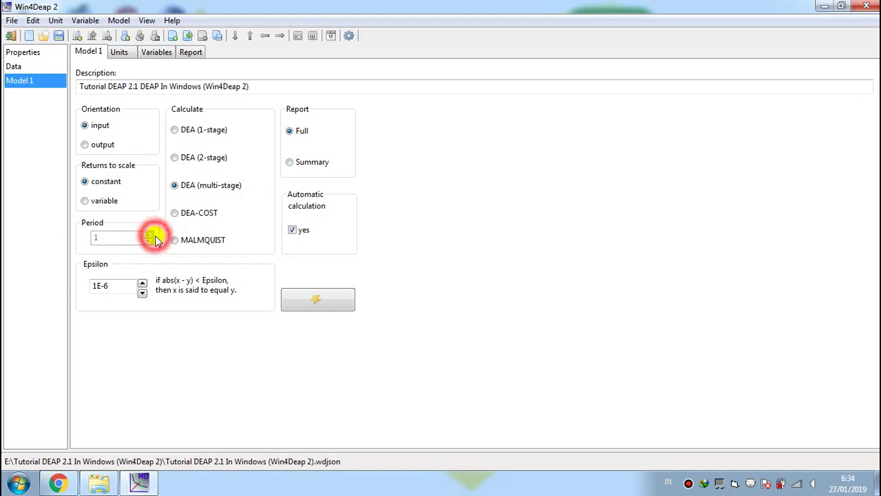
pyautogui.click(321, 134)
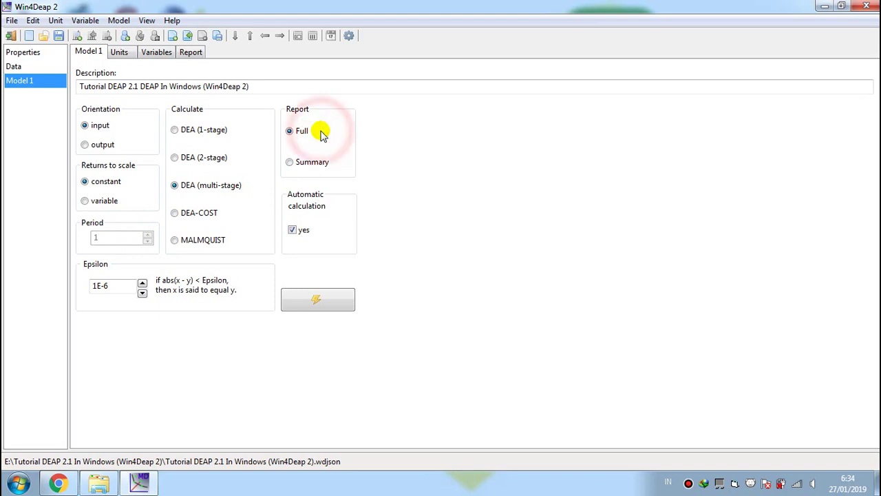
pyautogui.click(325, 234)
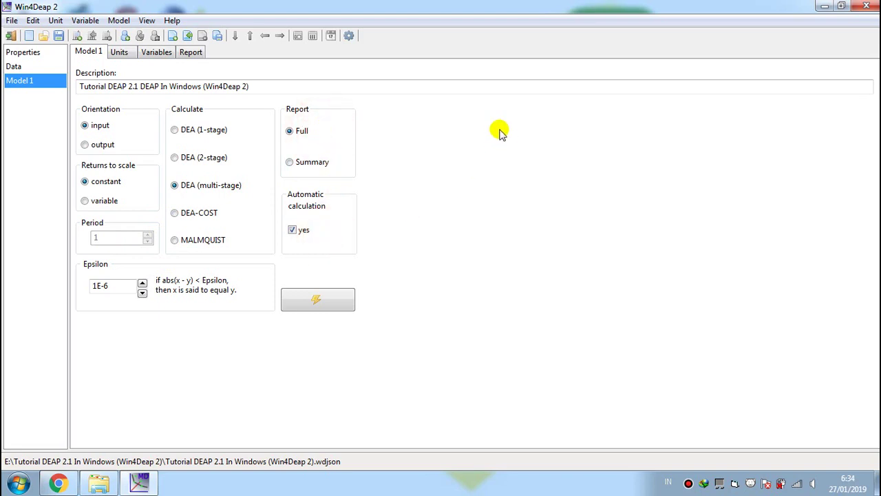
# - Generate the DEAP results report for Model 1 and dismiss the DEAP Output window
pyautogui.click(191, 52)
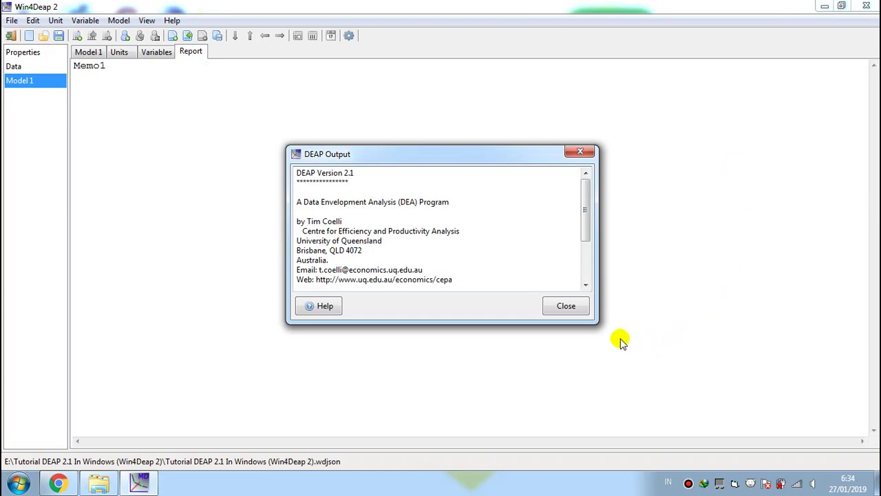
pyautogui.click(567, 306)
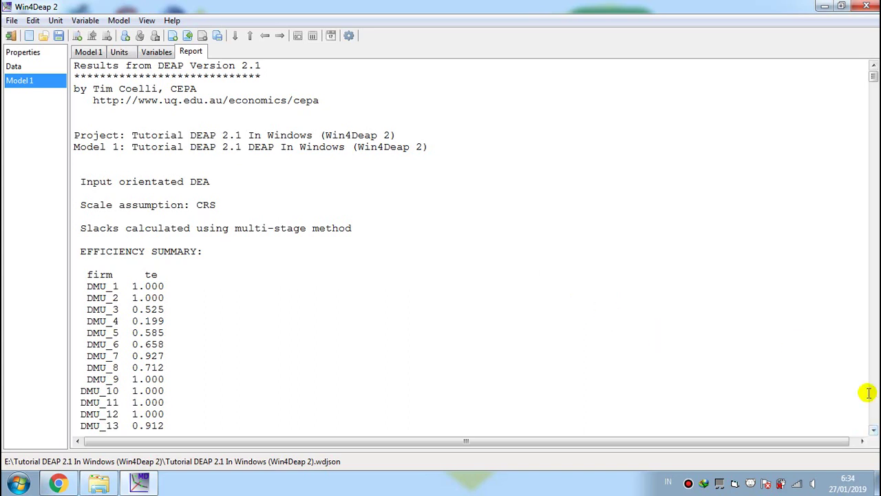
# - Examine the report's efficiency summary for all DMUs, from the first firm to the mean
pyautogui.click(872, 431)
pyautogui.click(872, 431)
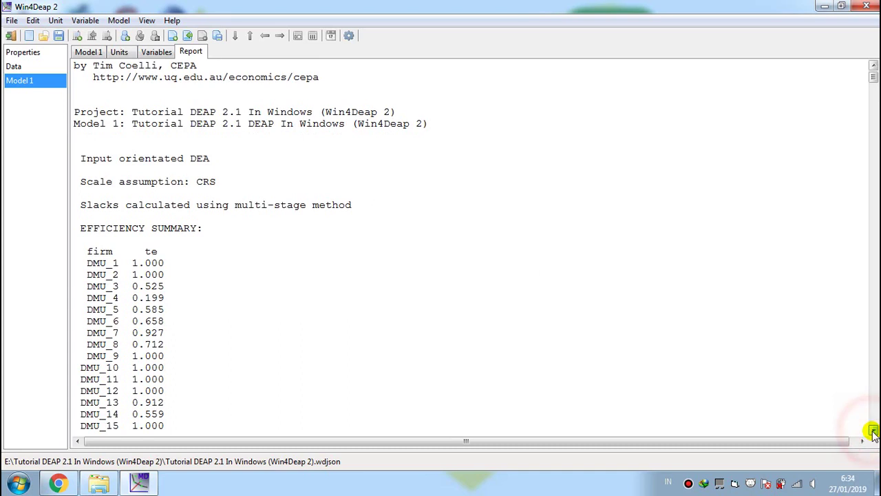
pyautogui.click(872, 431)
pyautogui.click(872, 431)
pyautogui.click(872, 431)
pyautogui.click(872, 431)
pyautogui.click(872, 431)
pyautogui.click(872, 431)
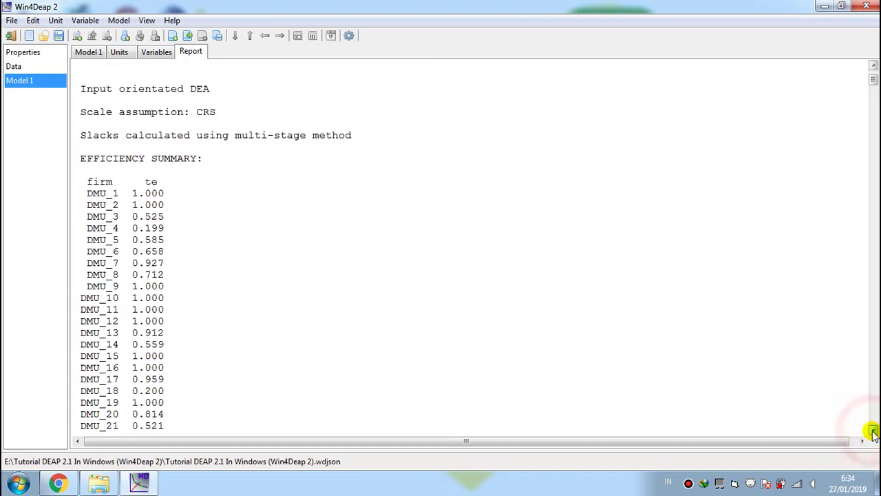
pyautogui.click(872, 430)
pyautogui.click(872, 430)
pyautogui.click(872, 431)
pyautogui.click(872, 431)
pyautogui.click(873, 431)
pyautogui.click(872, 431)
pyautogui.click(872, 431)
pyautogui.click(872, 431)
pyautogui.click(872, 431)
pyautogui.click(872, 431)
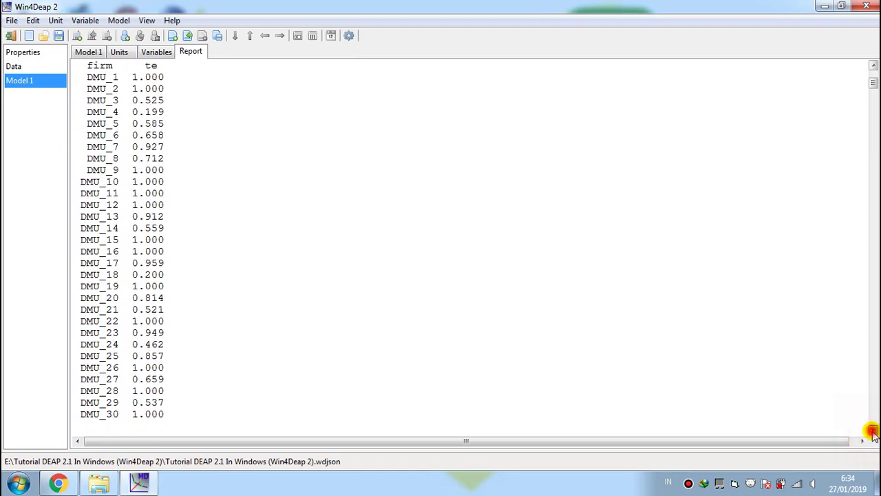
pyautogui.click(872, 431)
pyautogui.click(872, 431)
pyautogui.click(872, 431)
pyautogui.click(872, 431)
pyautogui.click(872, 431)
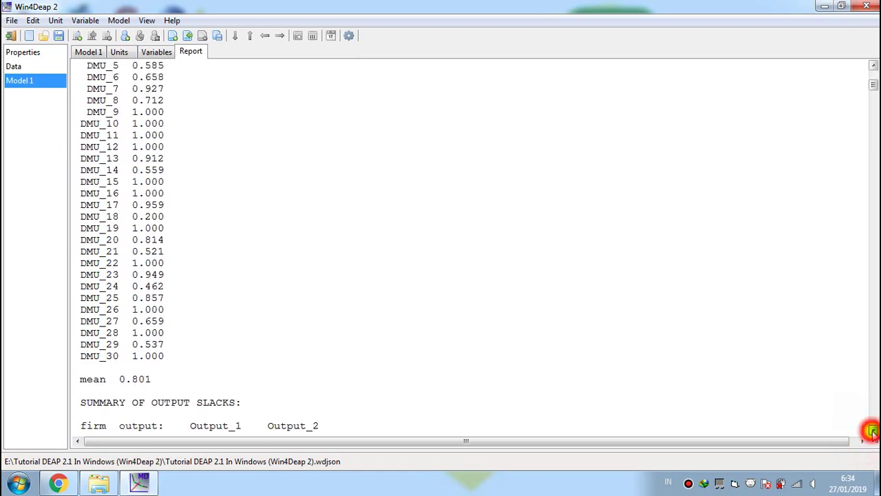
pyautogui.click(872, 431)
pyautogui.click(872, 431)
pyautogui.click(872, 431)
pyautogui.click(872, 431)
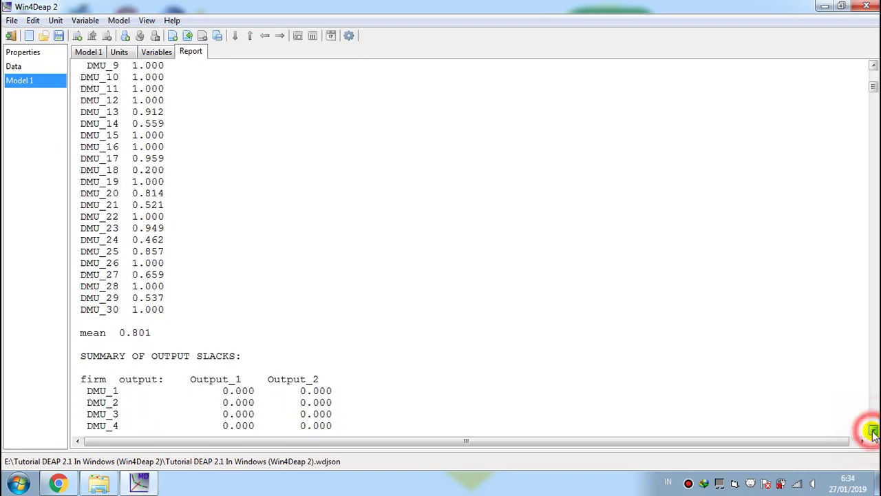
# - Read the report's summary sections from the output slacks through the peer counts to the output targets
pyautogui.click(873, 431)
pyautogui.click(872, 431)
pyautogui.click(872, 431)
pyautogui.click(872, 431)
pyautogui.click(872, 431)
pyautogui.click(873, 430)
pyautogui.click(873, 431)
pyautogui.click(872, 431)
pyautogui.click(872, 431)
pyautogui.click(872, 431)
pyautogui.click(872, 431)
pyautogui.click(872, 431)
pyautogui.moveTo(872, 431); pyautogui.dragTo(872, 431)
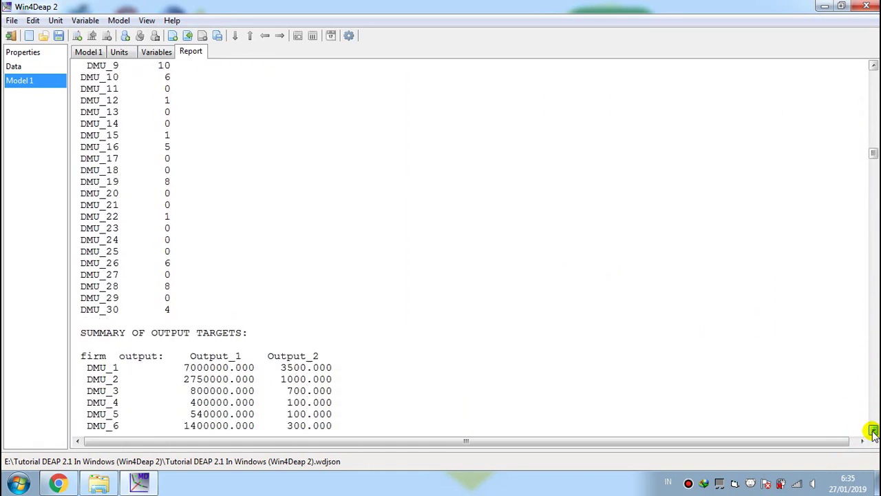
# - Examine the individual DMU results in the report, including technical efficiency, projection summaries and peer listings, through DMU_21
pyautogui.moveTo(872, 431); pyautogui.dragTo(872, 431)
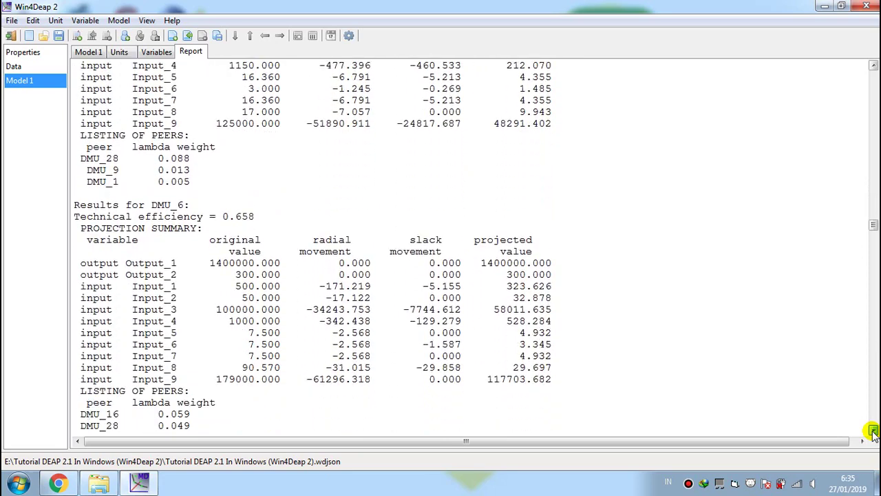
pyautogui.moveTo(873, 431); pyautogui.dragTo(872, 431)
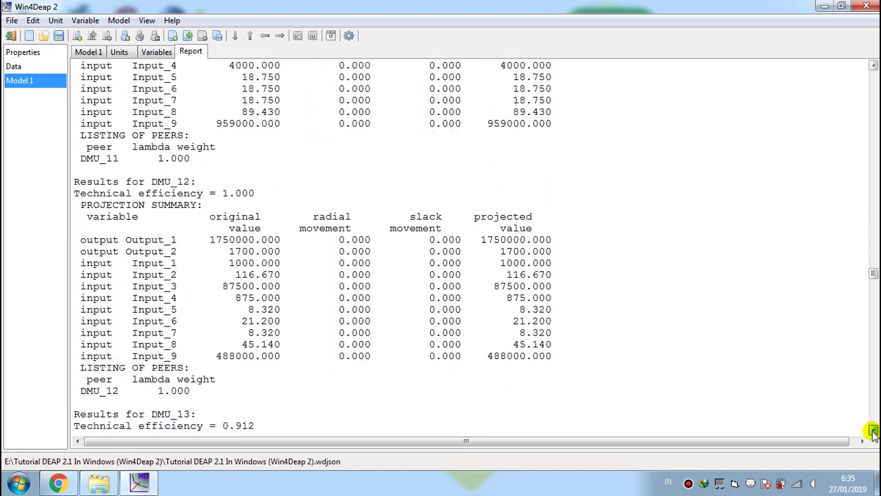
pyautogui.moveTo(872, 431); pyautogui.dragTo(872, 431)
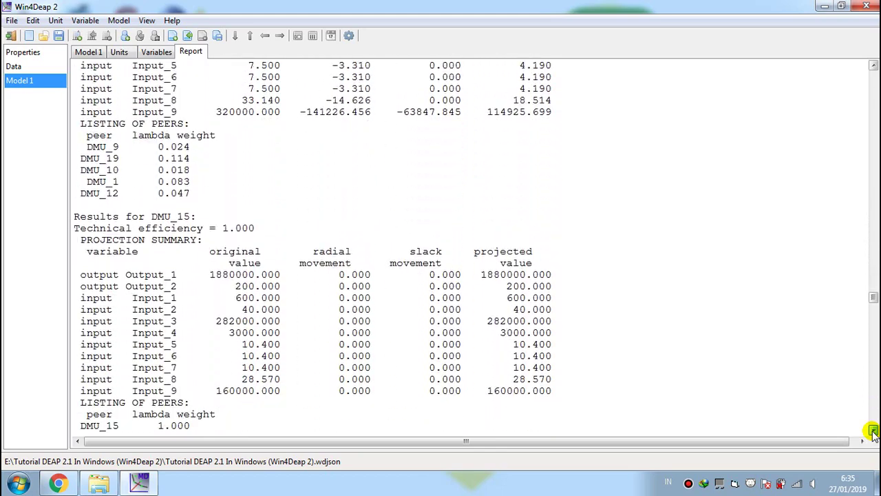
pyautogui.moveTo(872, 431); pyautogui.dragTo(872, 431)
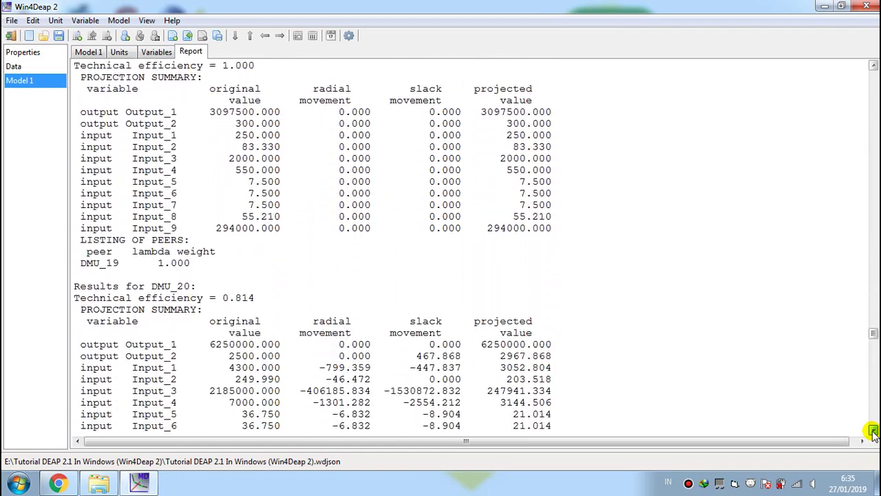
pyautogui.moveTo(872, 430); pyautogui.dragTo(872, 430)
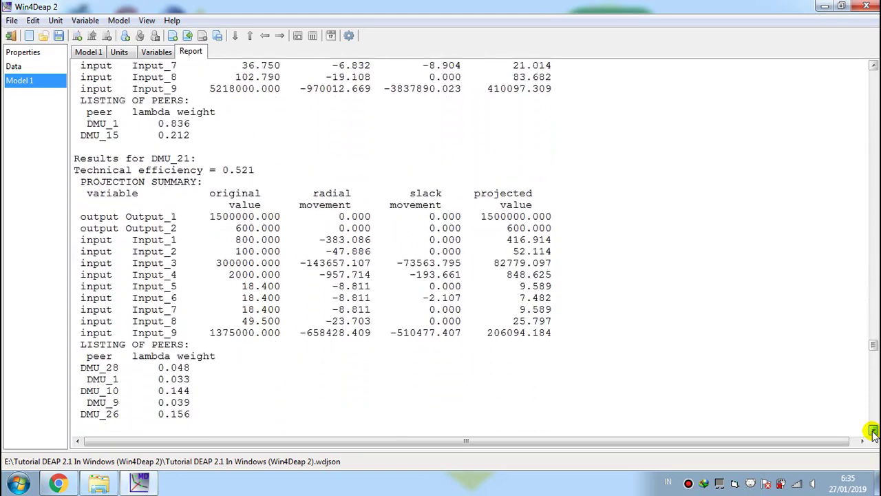